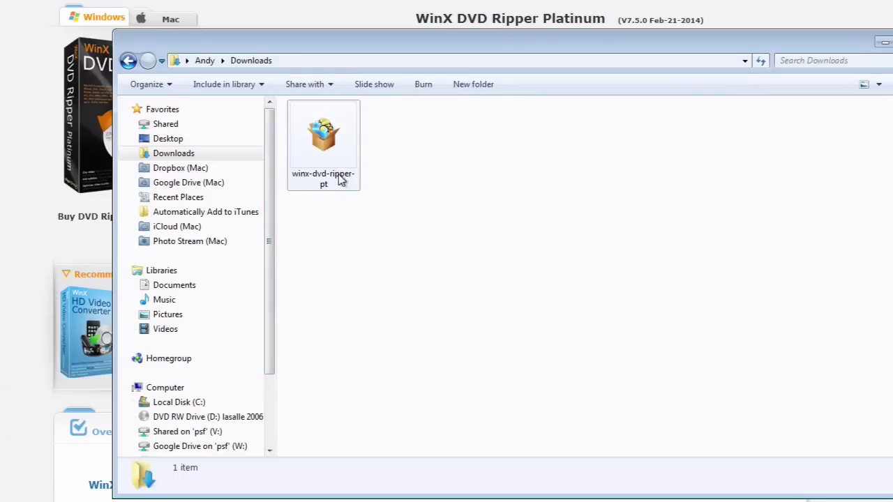
# Step: Start the winx-dvd-ripper-pt installer from the Downloads folder and accept its license agreement
pyautogui.click(332, 148)
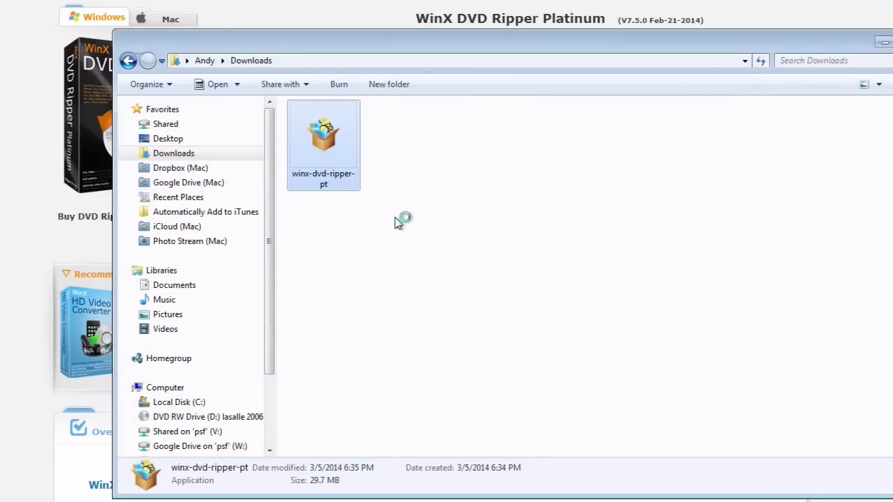
pyautogui.click(479, 278)
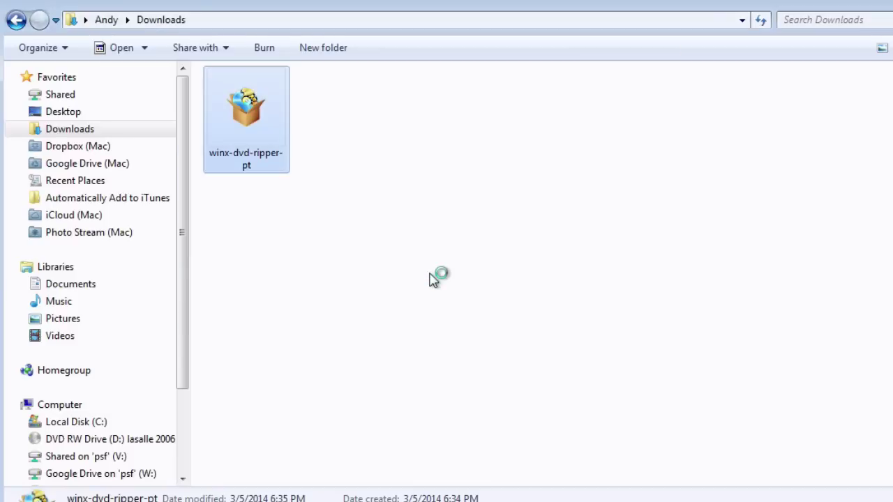
pyautogui.click(393, 298)
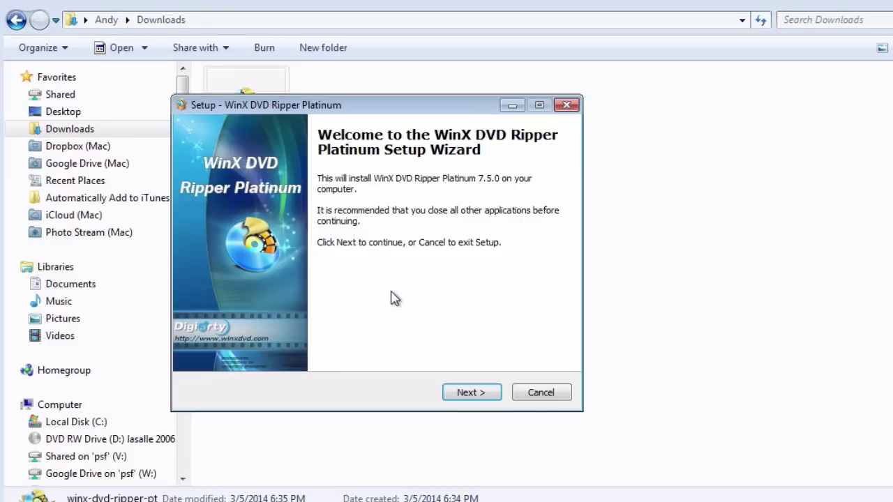
pyautogui.click(462, 392)
pyautogui.click(261, 344)
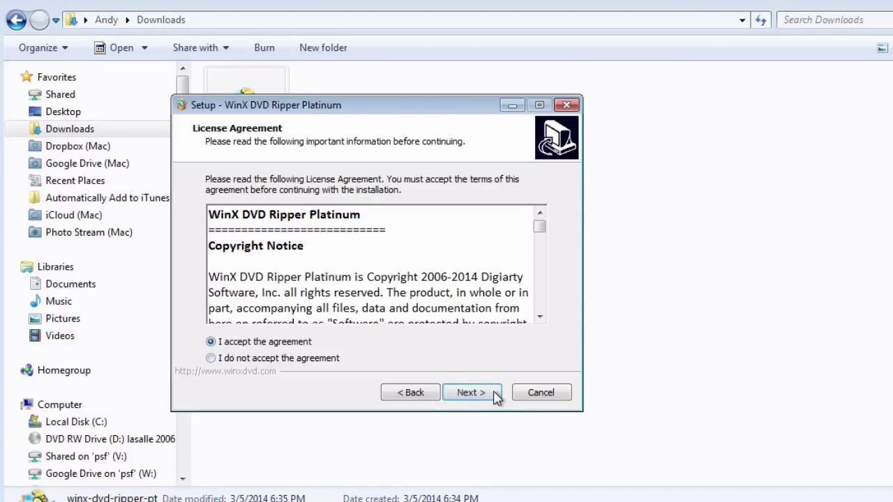
pyautogui.click(494, 395)
# Step: Install WinX DVD Ripper Platinum with the default folders and a desktop icon, and launch it on finishing setup
pyautogui.click(486, 396)
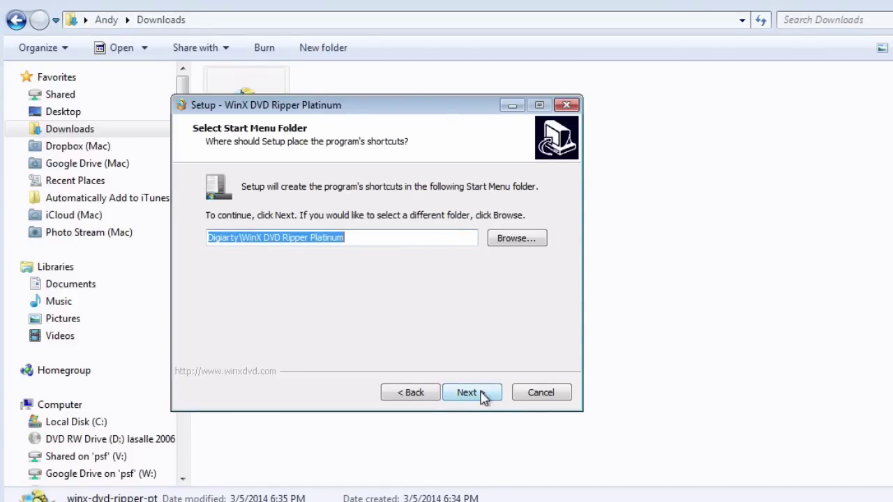
pyautogui.click(483, 395)
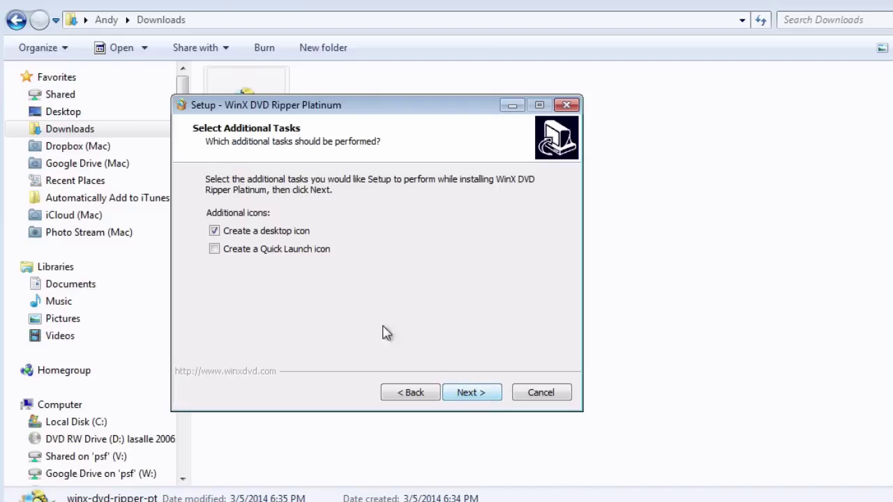
pyautogui.click(472, 396)
pyautogui.click(472, 394)
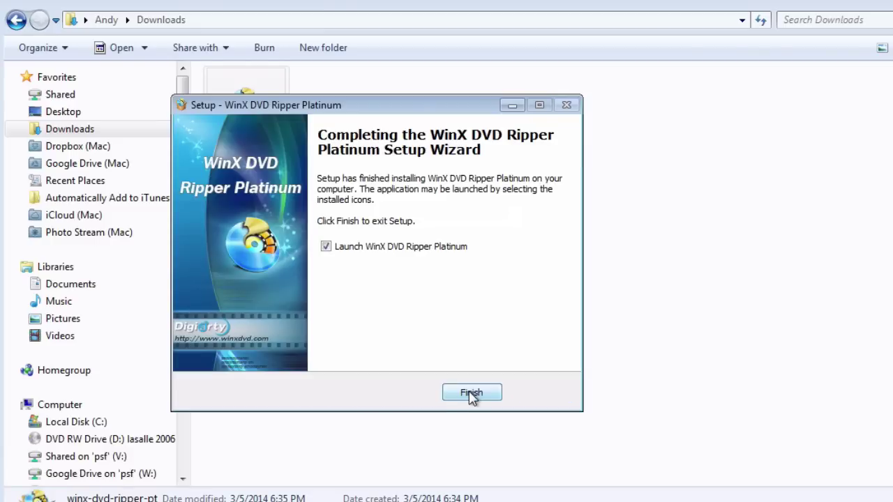
pyautogui.click(472, 394)
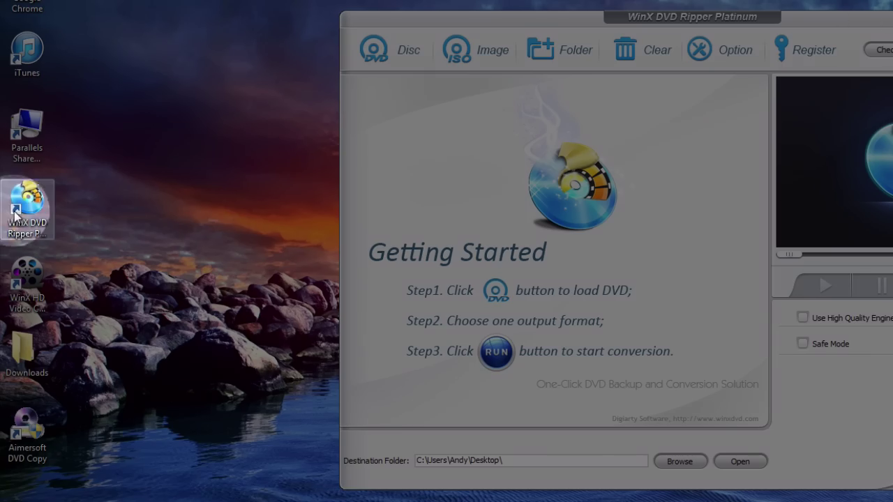
# Step: Load the DVD disc D:lasalle 2006 as the source in WinX DVD Ripper Platinum
pyautogui.click(31, 209)
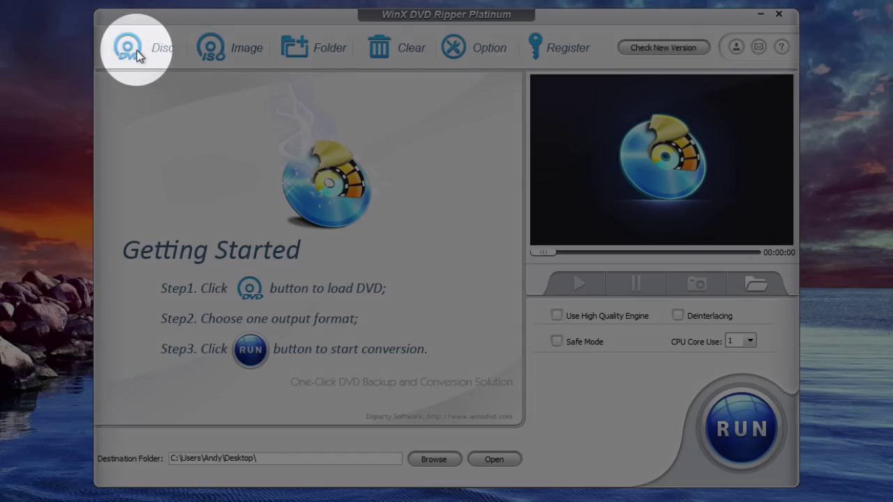
pyautogui.click(137, 54)
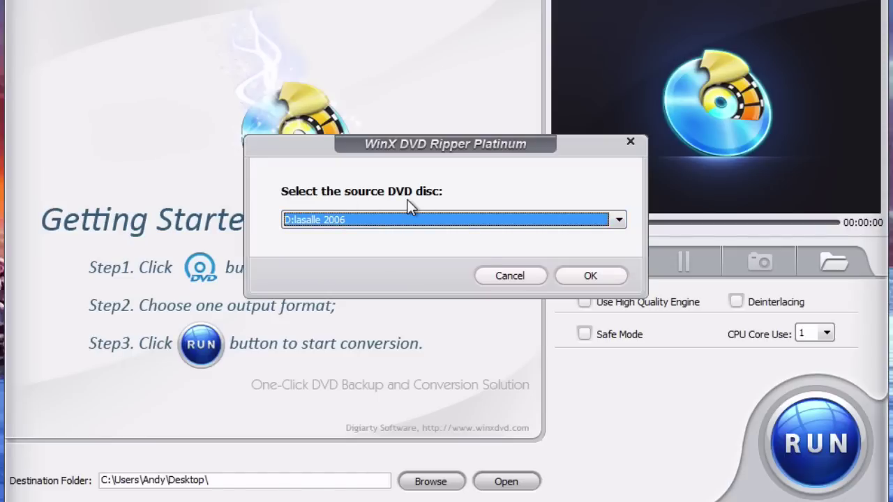
pyautogui.click(386, 223)
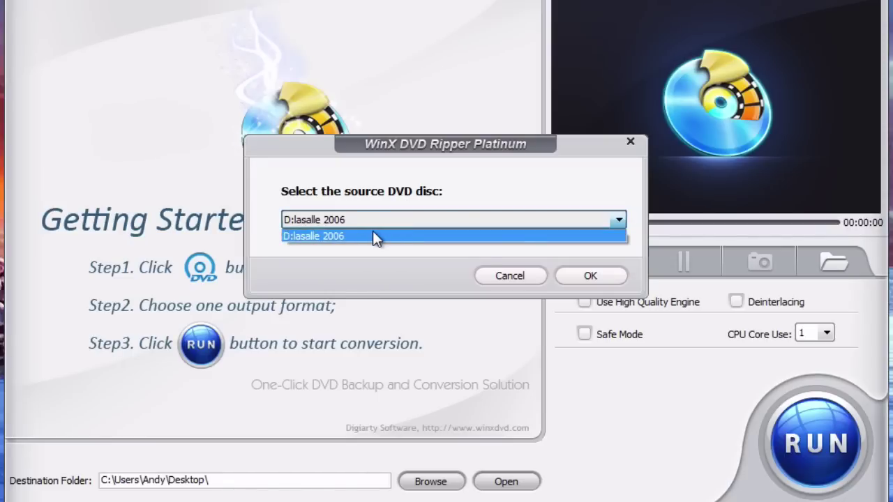
pyautogui.click(372, 234)
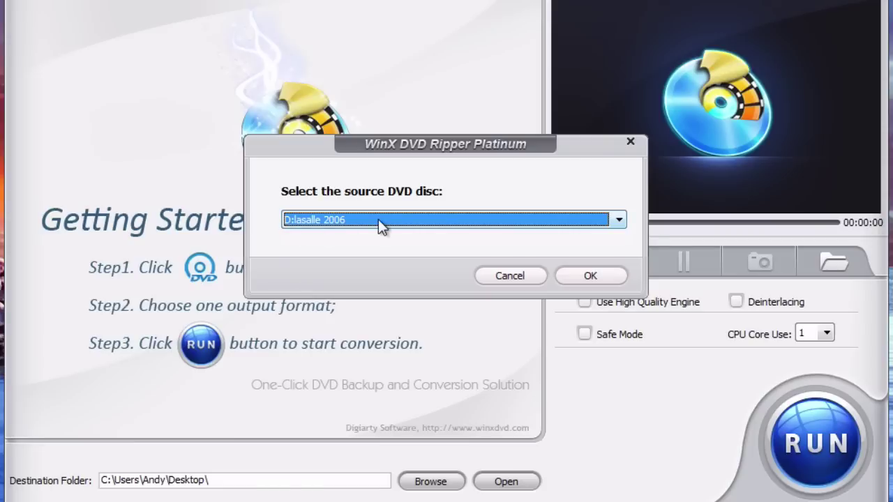
pyautogui.click(584, 275)
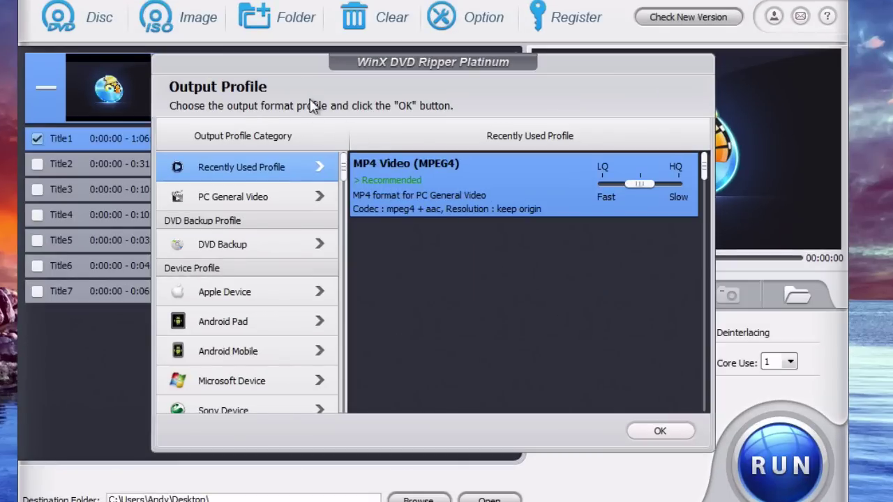
# Step: Examine the available output profiles, covering PC General Video, the device categories and the iPhone video formats under Apple Device
pyautogui.click(269, 195)
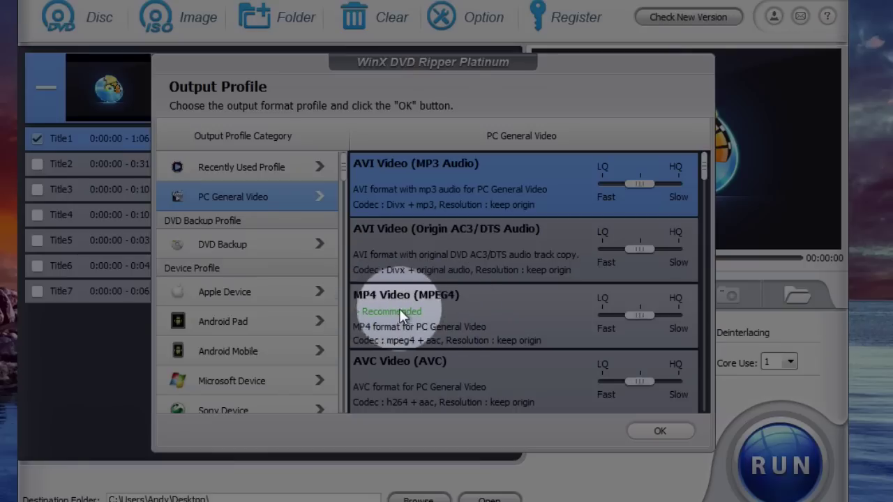
pyautogui.click(400, 309)
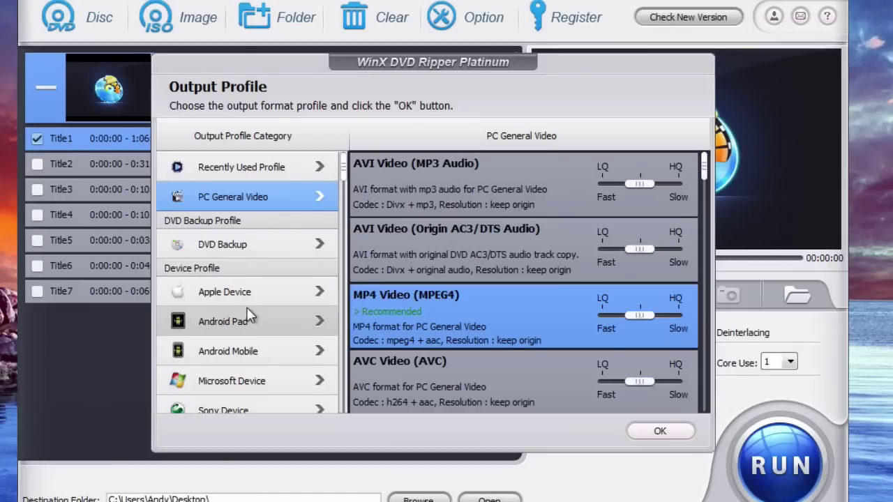
pyautogui.scroll(-2, 258, 321)
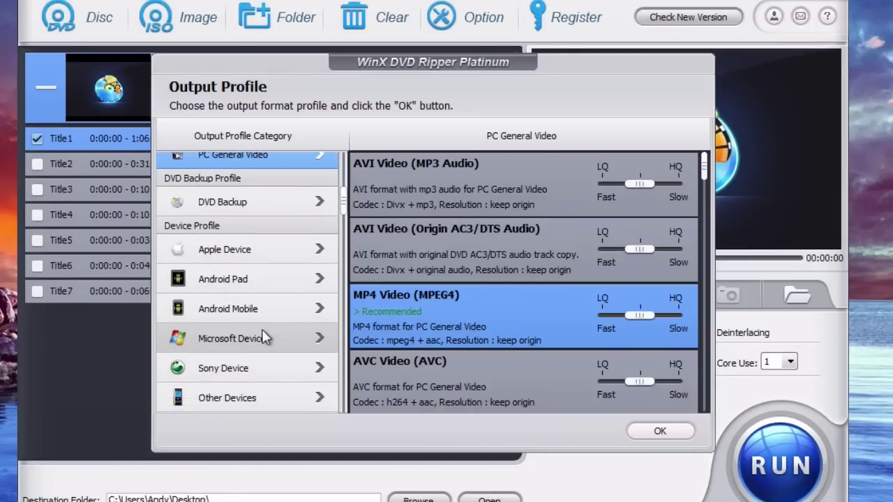
pyautogui.scroll(-1, 265, 338)
pyautogui.scroll(3, 265, 337)
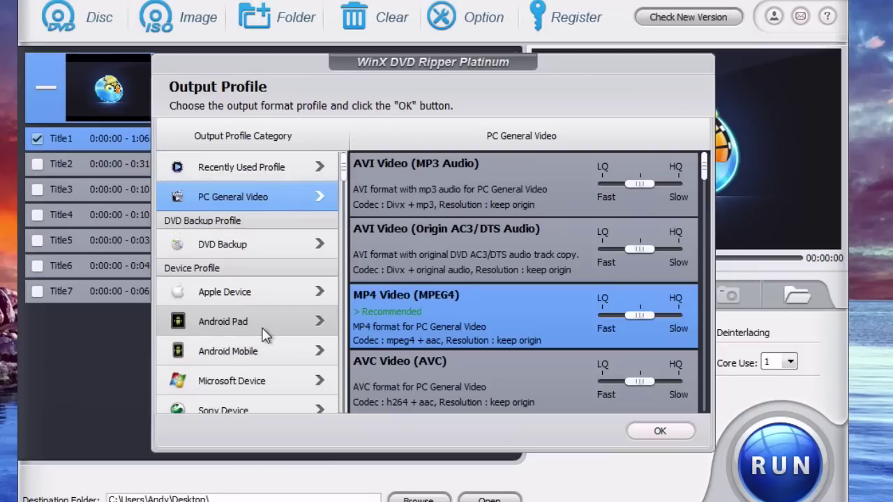
pyautogui.click(257, 295)
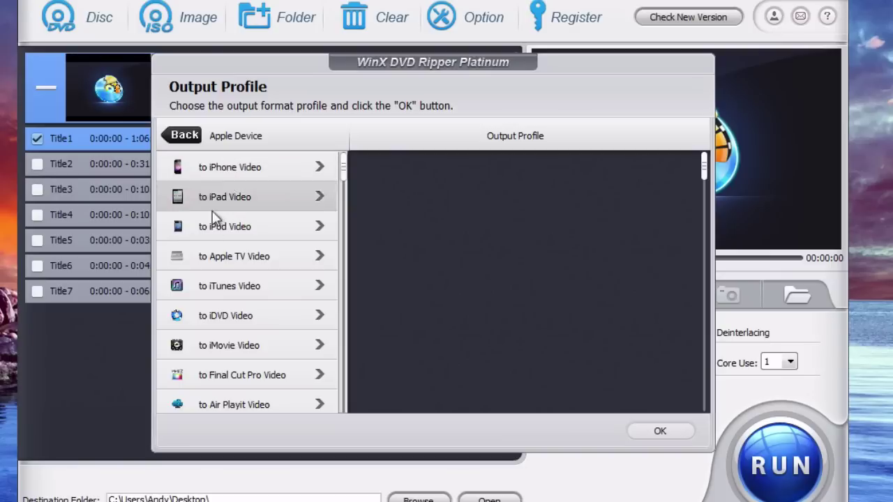
pyautogui.click(260, 172)
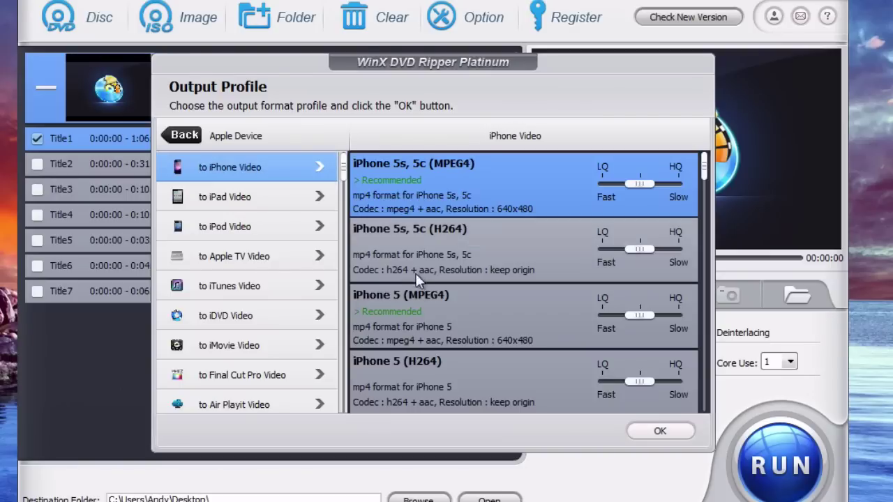
pyautogui.click(174, 136)
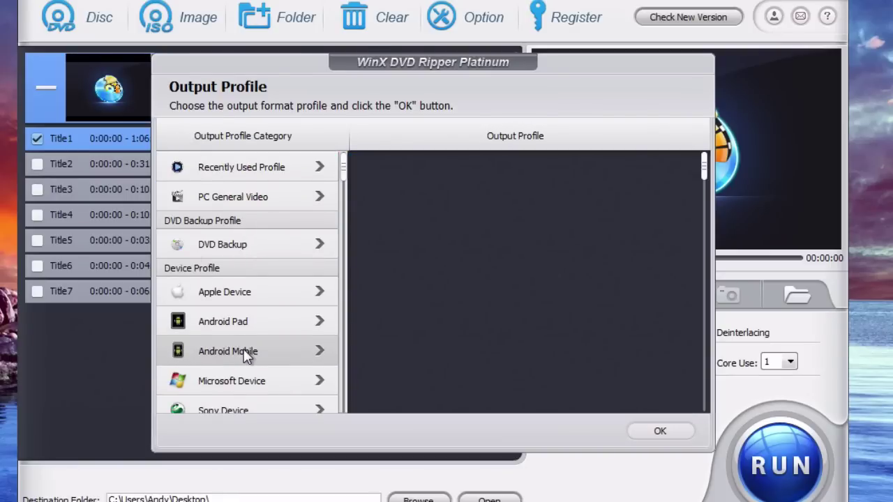
pyautogui.scroll(-3, 237, 345)
pyautogui.scroll(3, 226, 334)
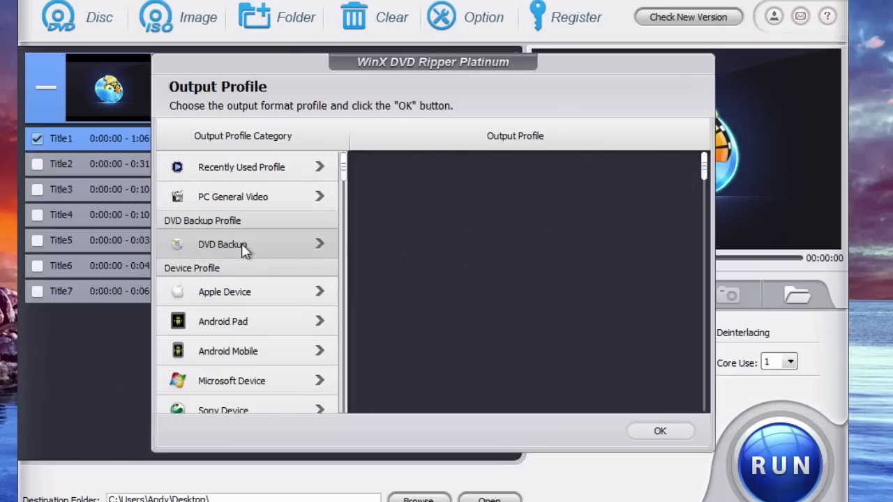
# Step: Set the output profile to the PC General Video format MP4 Video (MPEG4)
pyautogui.click(253, 195)
pyautogui.click(447, 303)
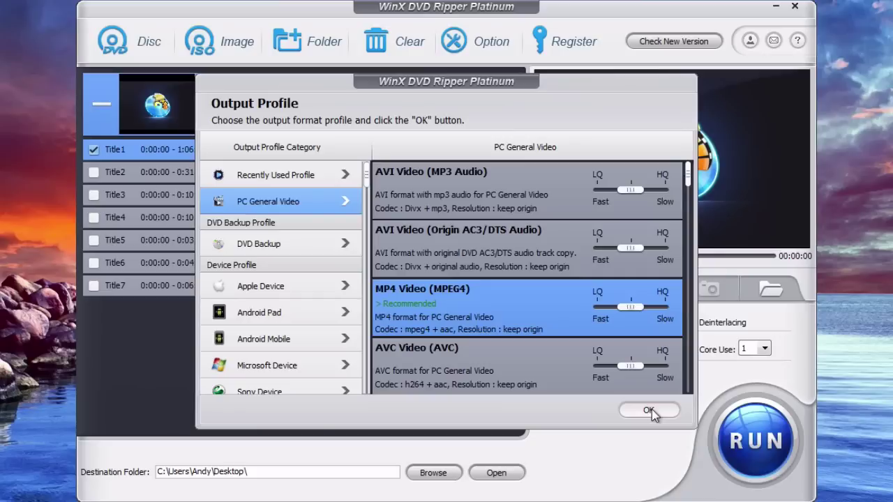
pyautogui.click(649, 411)
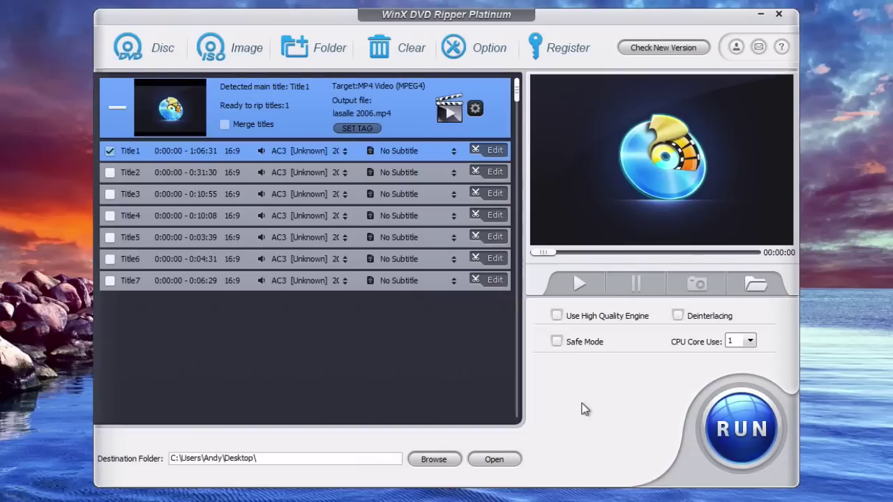
# Step: Rip Title1 of the disc to the desktop folder and return to the WinX DVD Ripper Platinum window
pyautogui.click(738, 430)
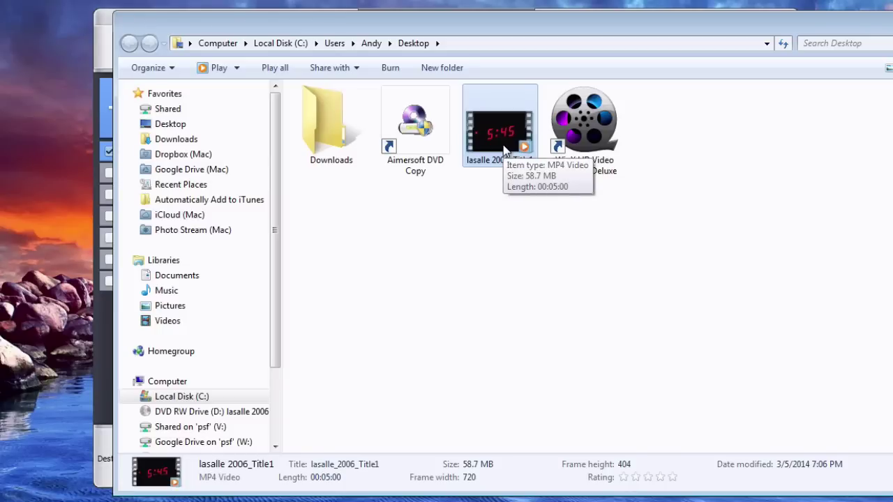
pyautogui.click(106, 21)
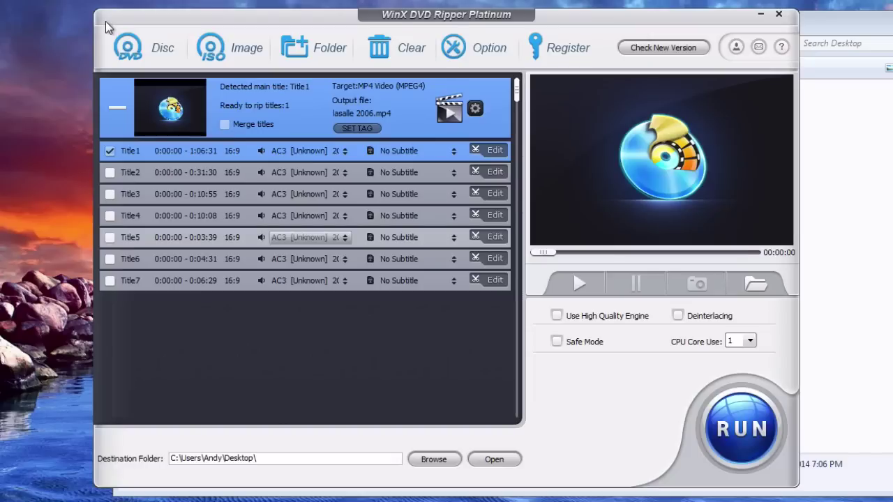